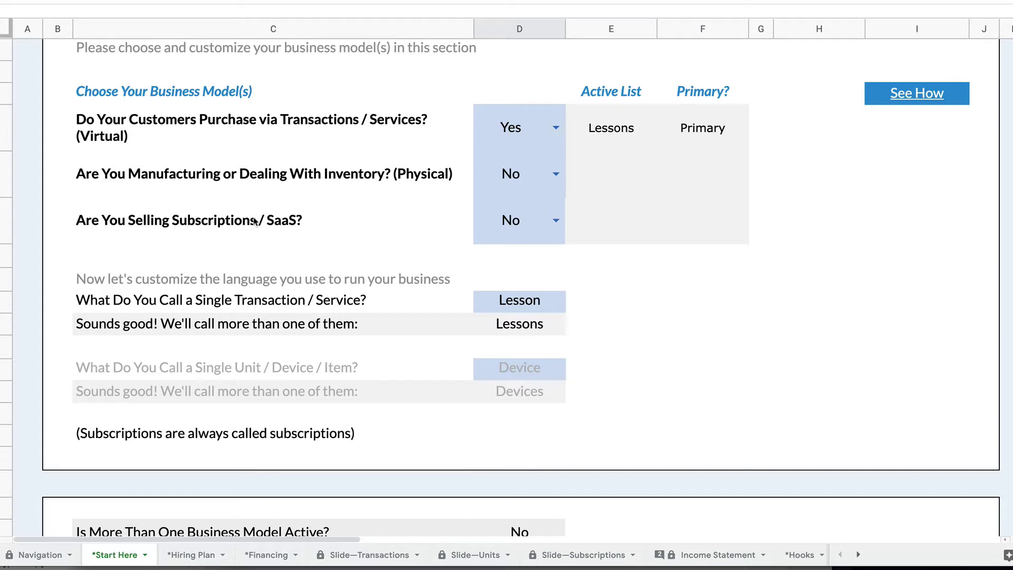
Answer the business model questions: Transactions No, Physical inventory Yes, Subscriptions/SaaS Yes.
{"action": "left_click", "coordinate": [558, 132]}
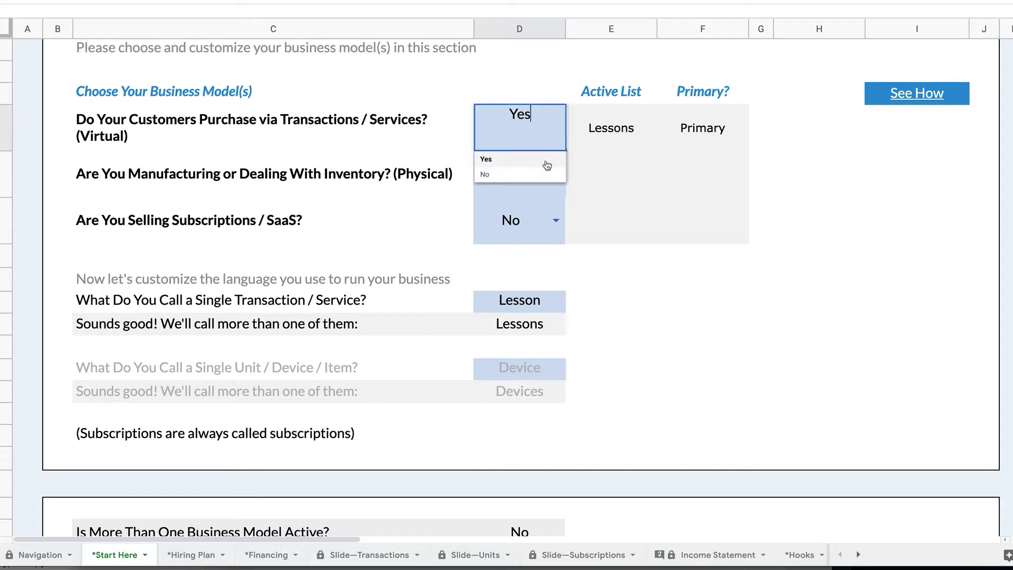
{"action": "left_click", "coordinate": [560, 176]}
{"action": "left_click", "coordinate": [557, 176]}
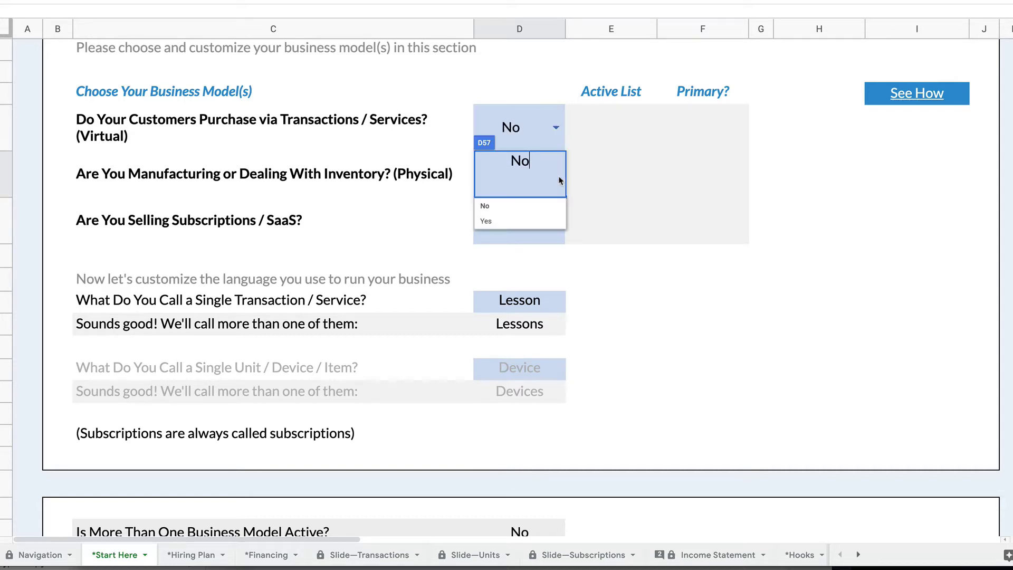
{"action": "left_click", "coordinate": [543, 221]}
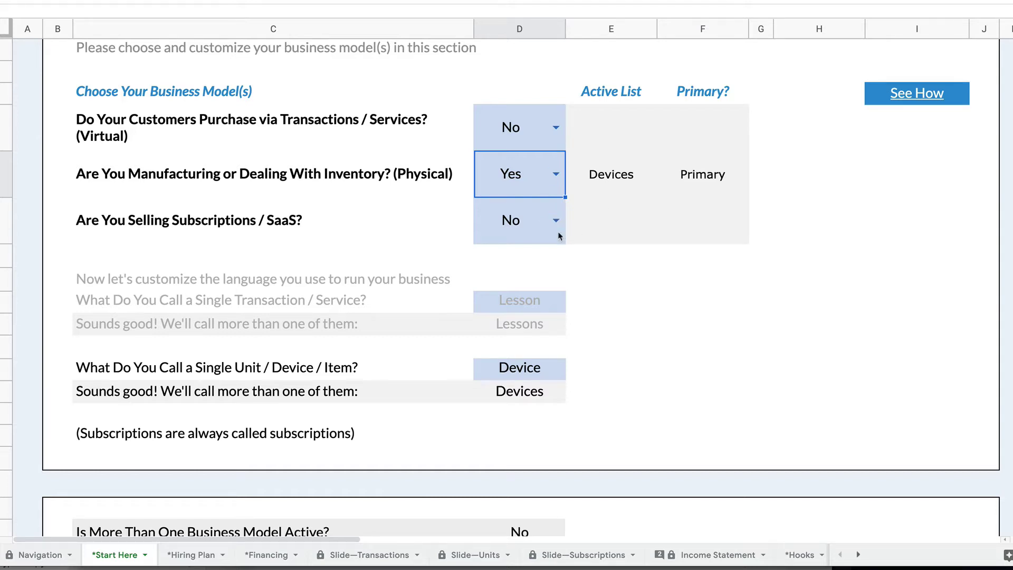
{"action": "left_click", "coordinate": [555, 220]}
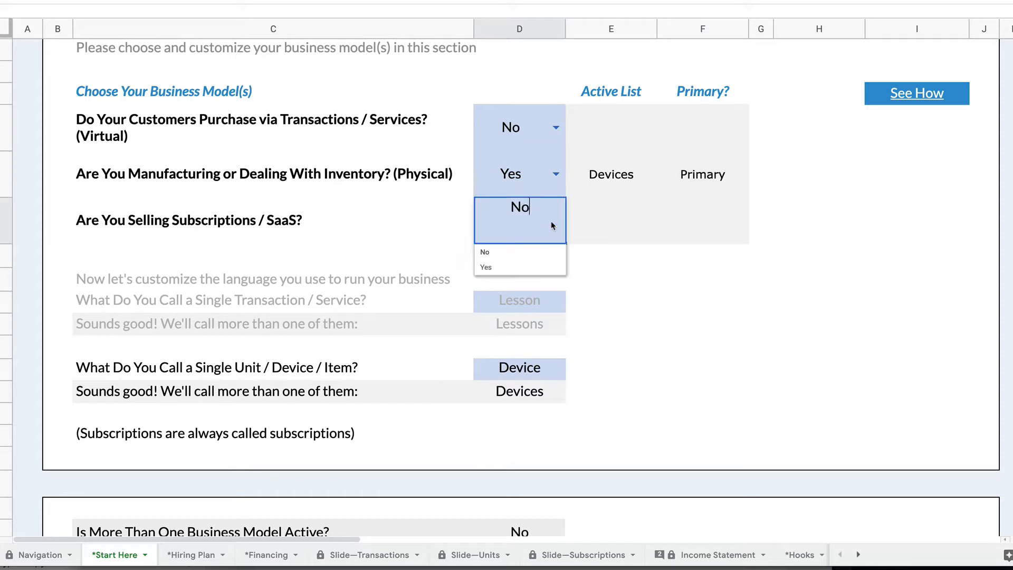
{"action": "left_click", "coordinate": [530, 268]}
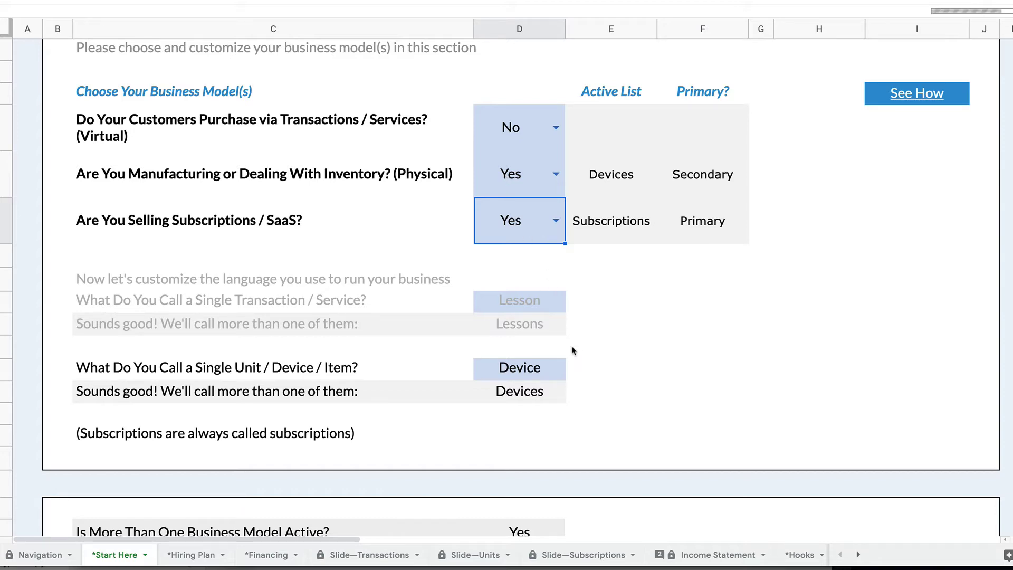
Set 'Where Do You Want Your Sales Funnels Drive Sales To?' to Devices.
{"action": "scroll", "coordinate": [574, 351], "scroll_direction": "down", "scroll_amount": 2}
{"action": "scroll", "coordinate": [574, 351], "scroll_direction": "down", "scroll_amount": 3}
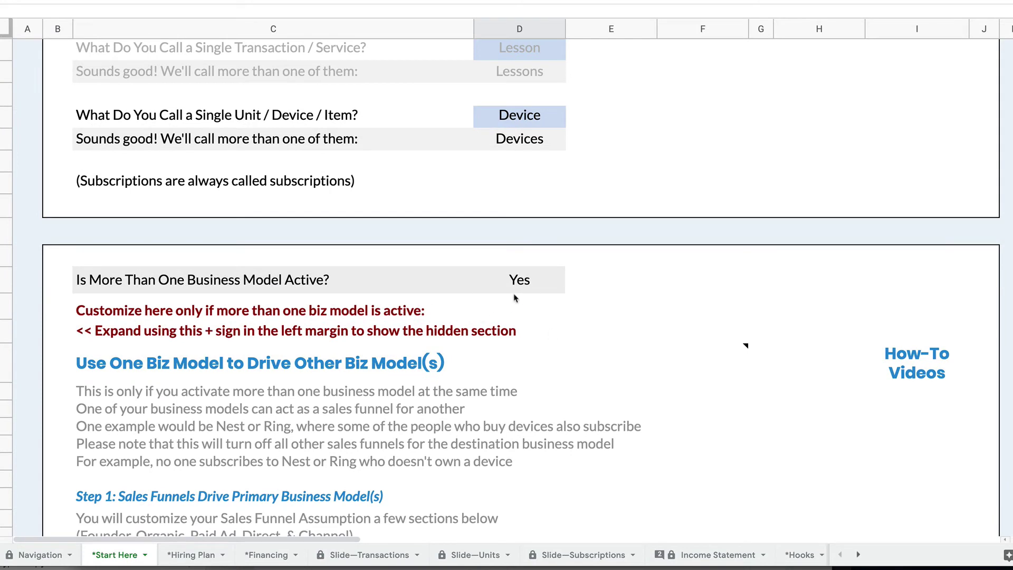
{"action": "scroll", "coordinate": [579, 336], "scroll_direction": "down", "scroll_amount": 2}
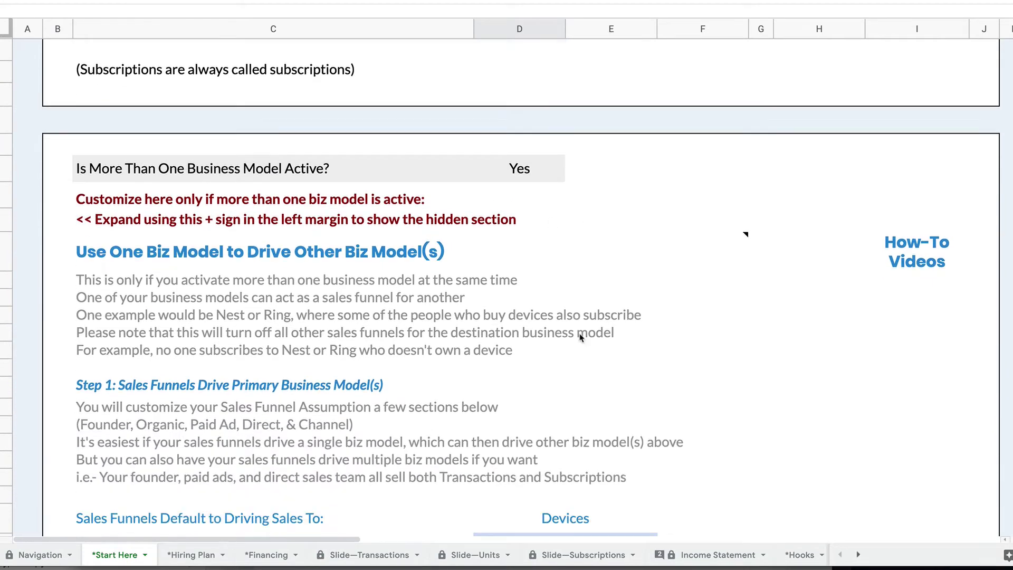
{"action": "scroll", "coordinate": [580, 337], "scroll_direction": "up", "scroll_amount": 6}
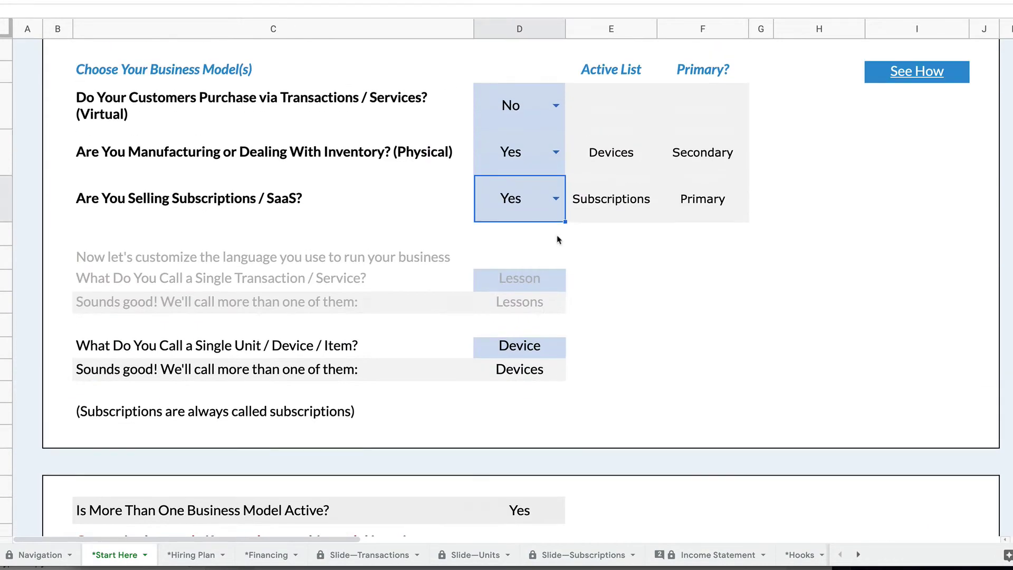
{"action": "left_click", "coordinate": [505, 162]}
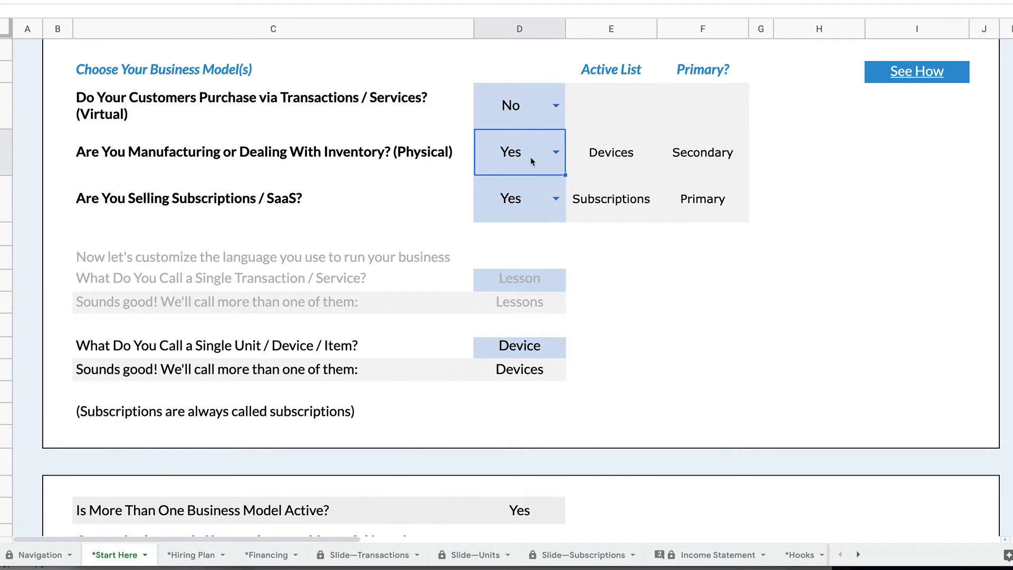
{"action": "left_click", "coordinate": [519, 203]}
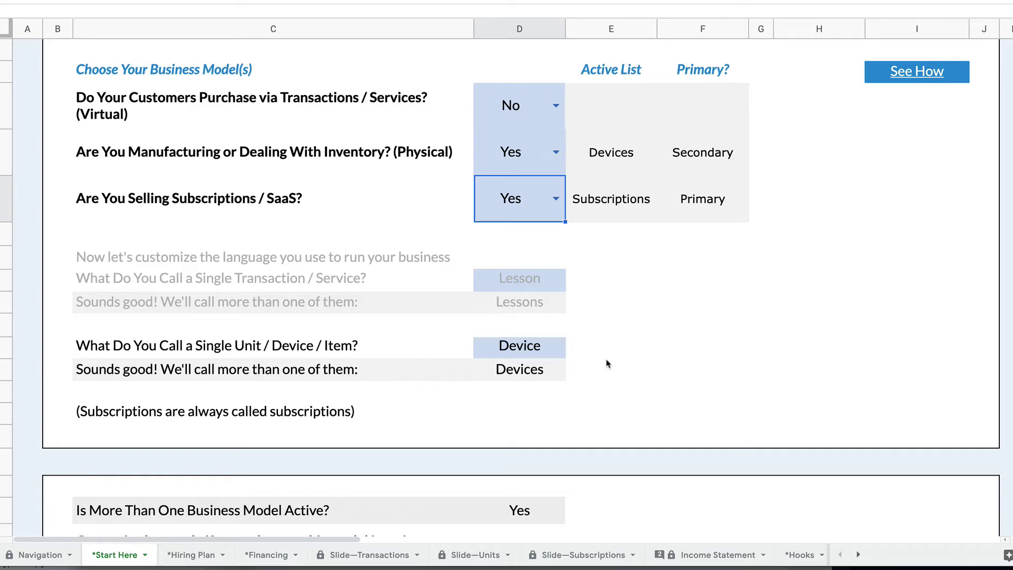
{"action": "scroll", "coordinate": [606, 363], "scroll_direction": "down", "scroll_amount": 10}
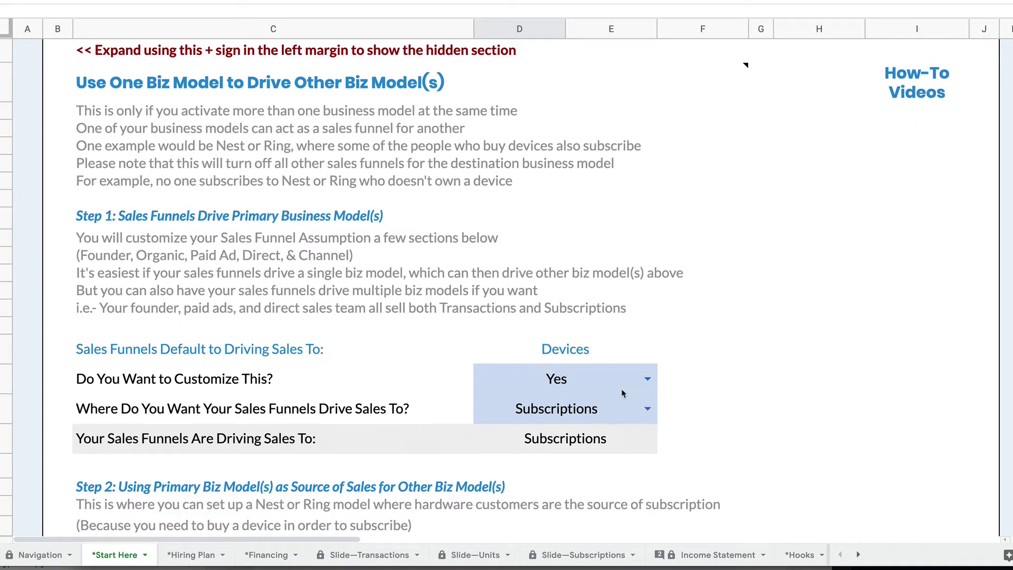
{"action": "left_click", "coordinate": [647, 410]}
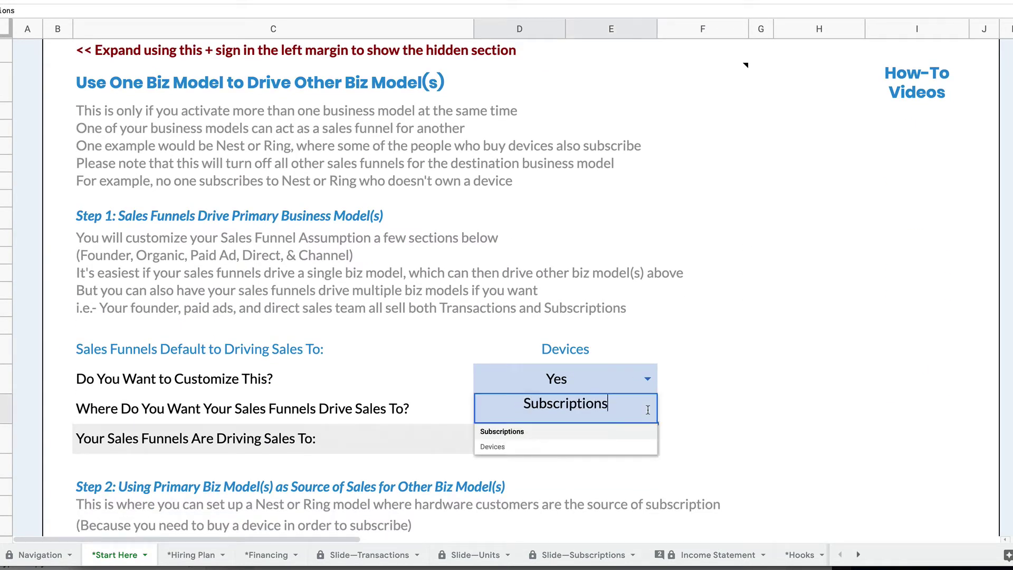
{"action": "left_click", "coordinate": [603, 447]}
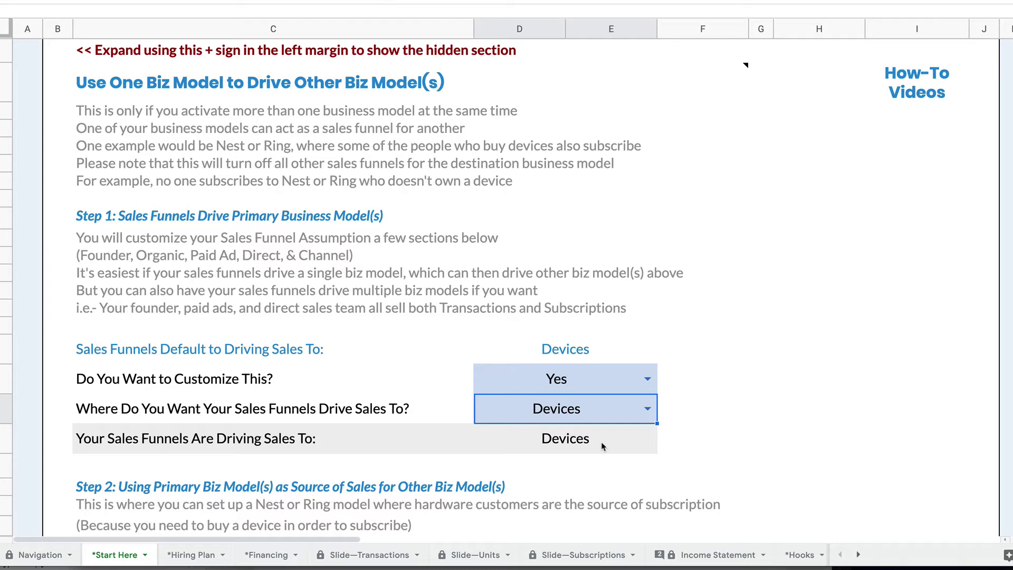
{"action": "scroll", "coordinate": [603, 446], "scroll_direction": "down", "scroll_amount": 3}
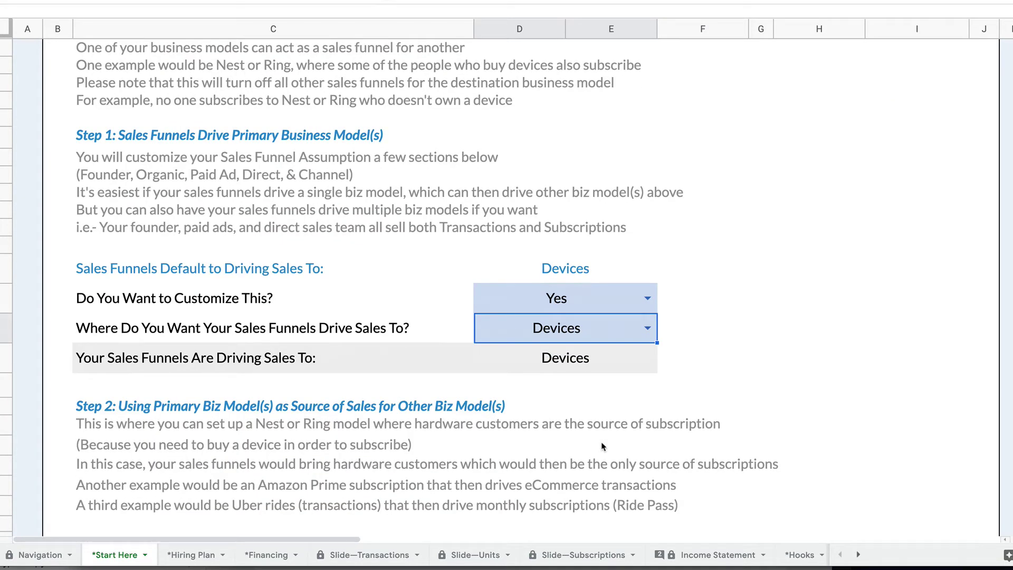
{"action": "scroll", "coordinate": [603, 446], "scroll_direction": "down", "scroll_amount": 15}
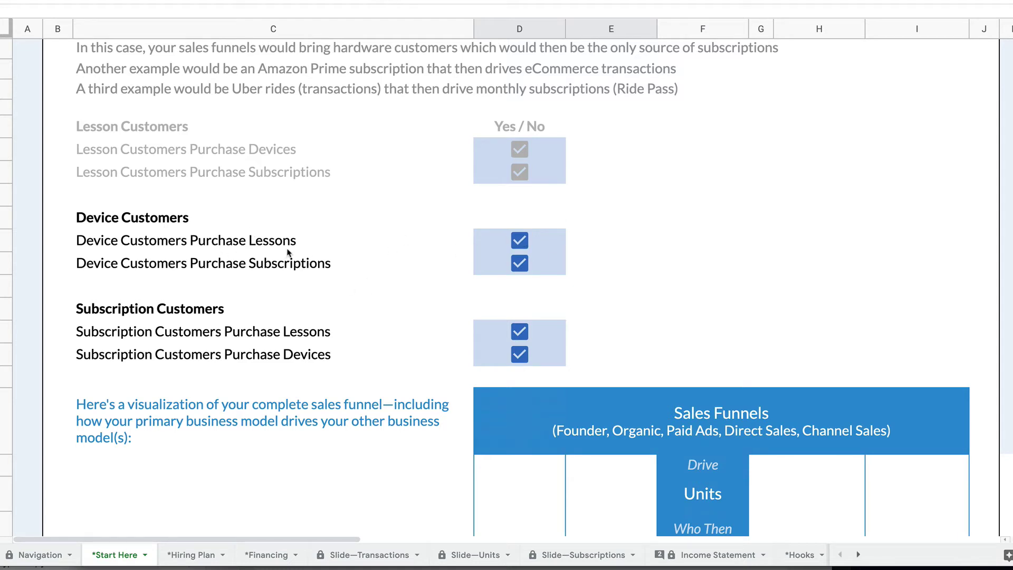
Untick Device Customers Purchase Lessons and both Subscription Customers purchase boxes (lessons, devices).
{"action": "left_click", "coordinate": [520, 240]}
{"action": "left_click", "coordinate": [520, 331]}
{"action": "left_click", "coordinate": [520, 354]}
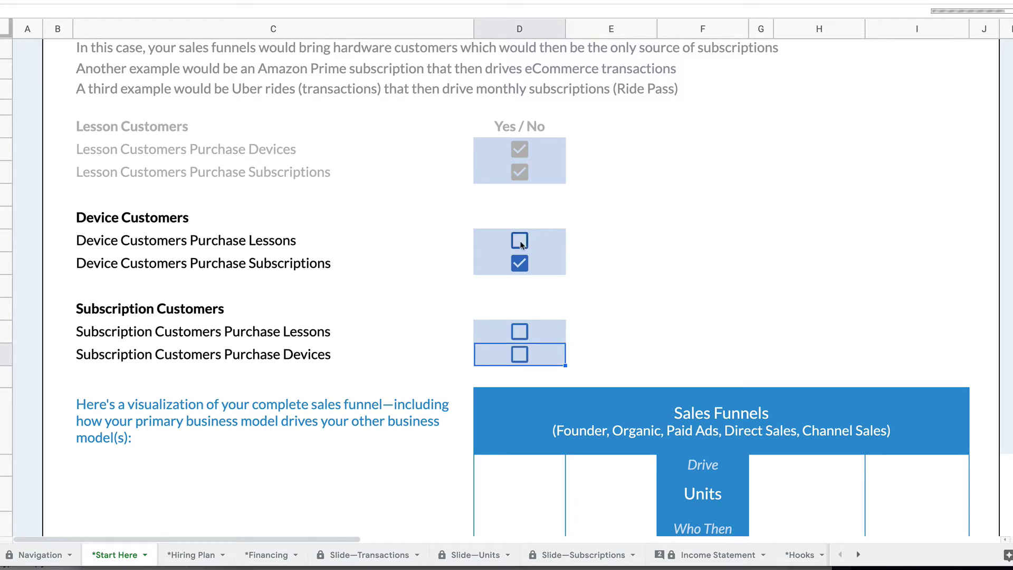
{"action": "scroll", "coordinate": [519, 266], "scroll_direction": "up", "scroll_amount": 4}
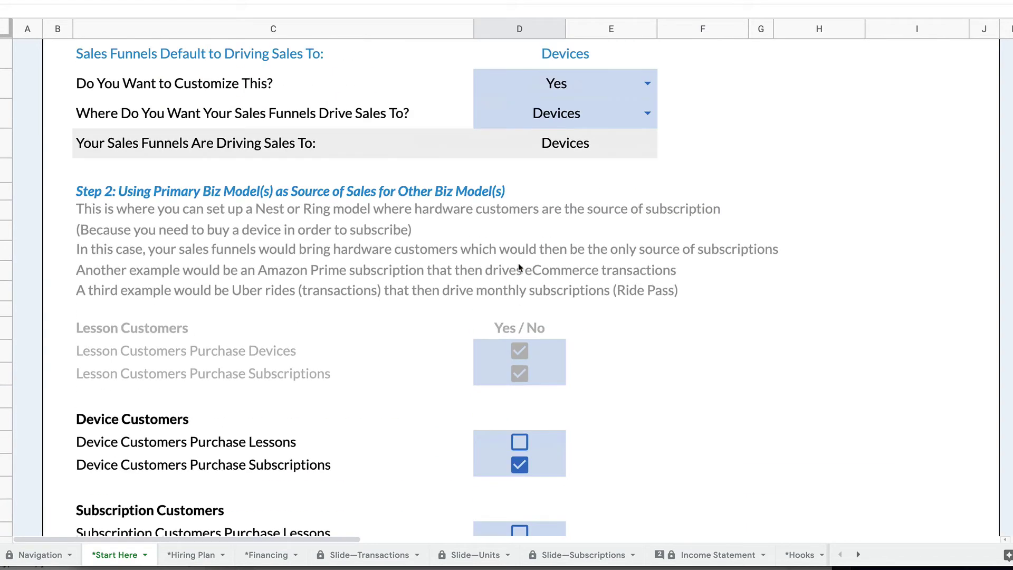
{"action": "scroll", "coordinate": [561, 116], "scroll_direction": "down", "scroll_amount": 3}
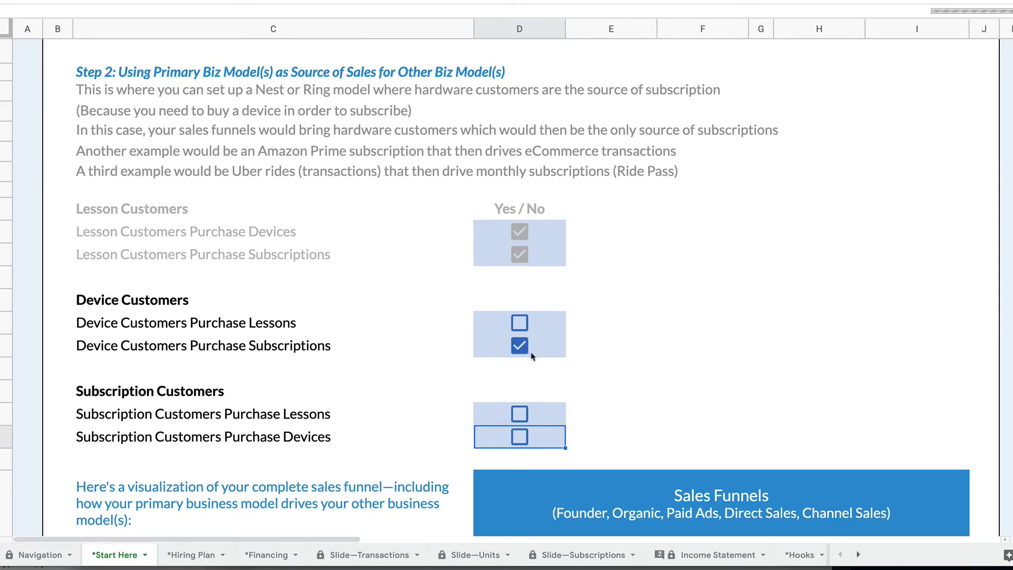
{"action": "scroll", "coordinate": [531, 356], "scroll_direction": "down", "scroll_amount": 5}
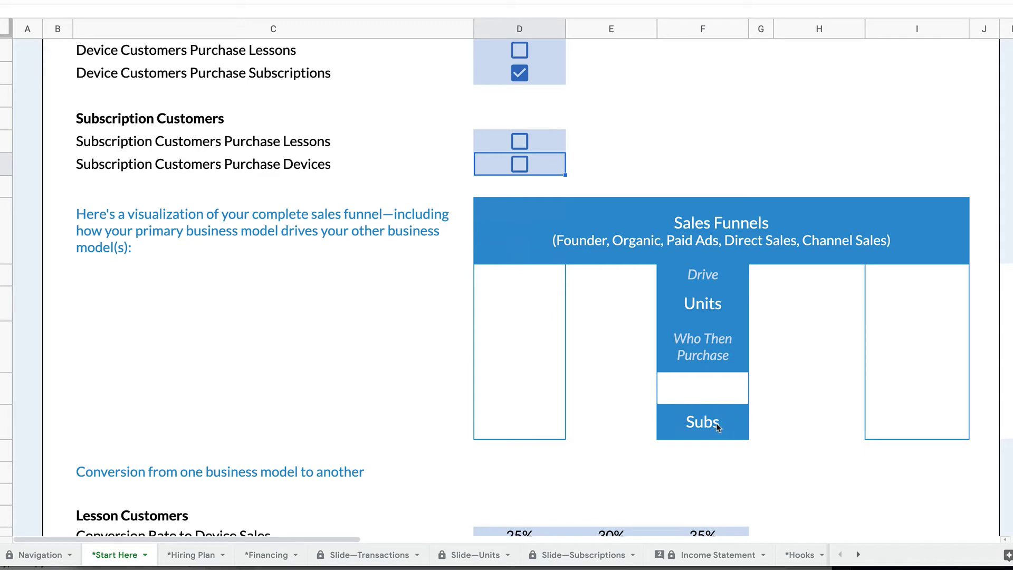
{"action": "scroll", "coordinate": [717, 427], "scroll_direction": "down", "scroll_amount": 1}
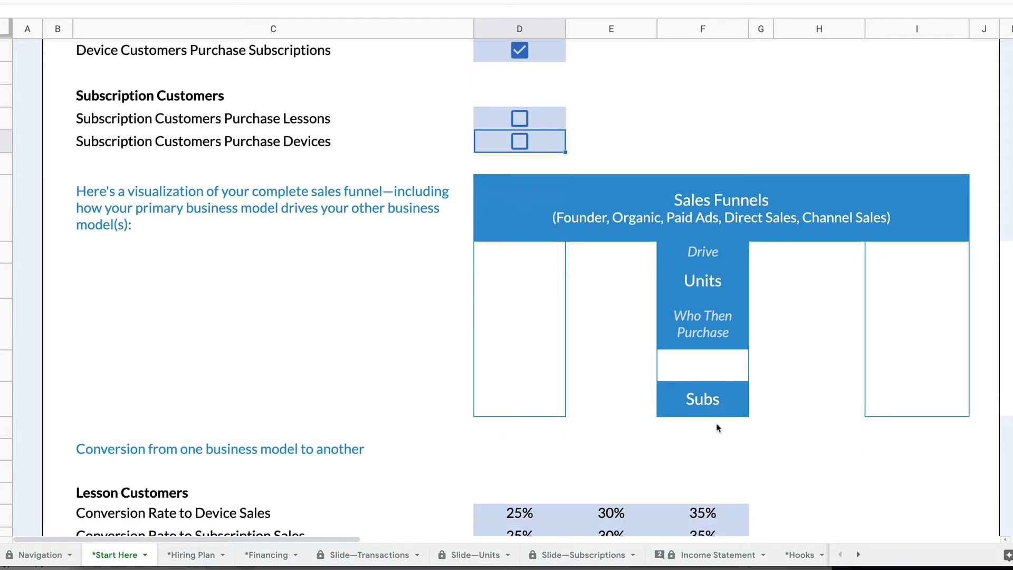
{"action": "scroll", "coordinate": [718, 427], "scroll_direction": "up", "scroll_amount": 15}
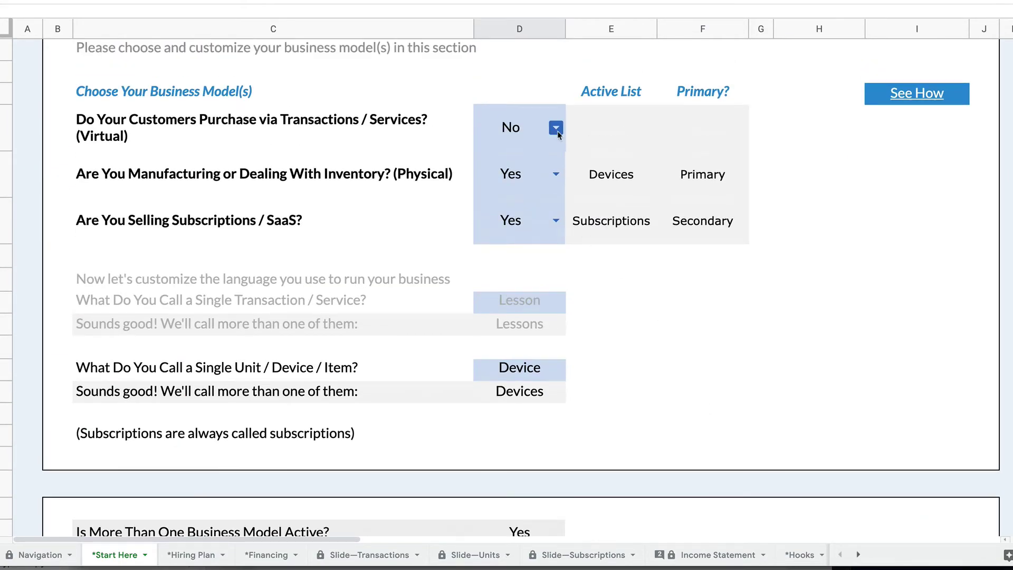
Set the Transactions/Services answer to Yes to activate it as a model.
{"action": "left_click", "coordinate": [555, 129]}
{"action": "left_click", "coordinate": [541, 175]}
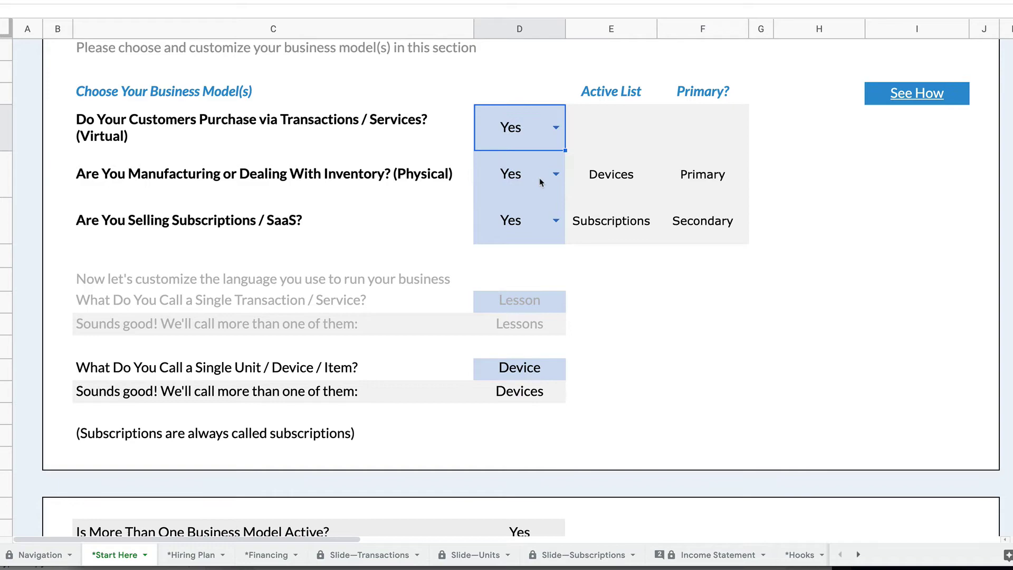
{"action": "scroll", "coordinate": [659, 348], "scroll_direction": "down", "scroll_amount": 15}
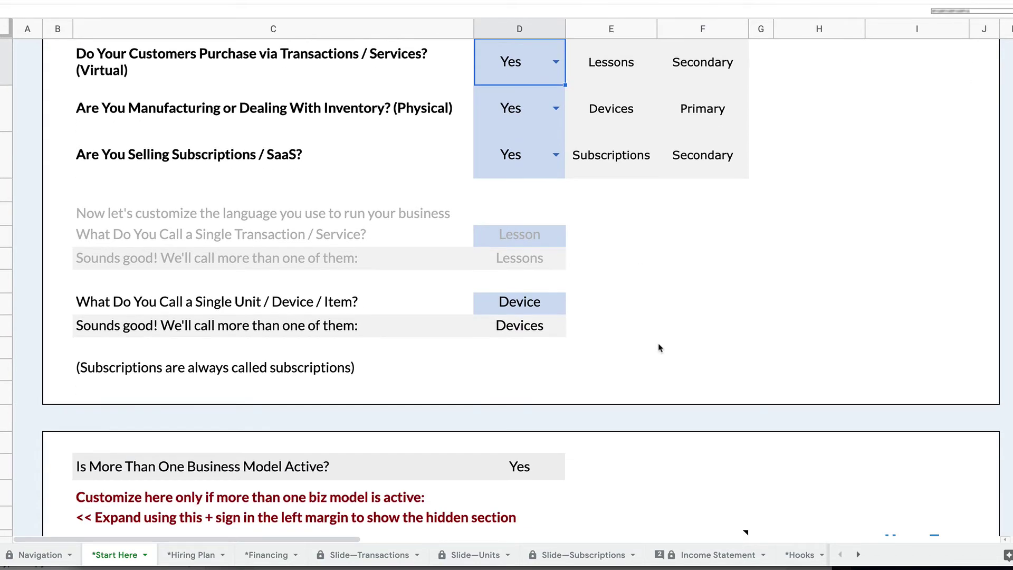
{"action": "scroll", "coordinate": [660, 348], "scroll_direction": "down", "scroll_amount": 8}
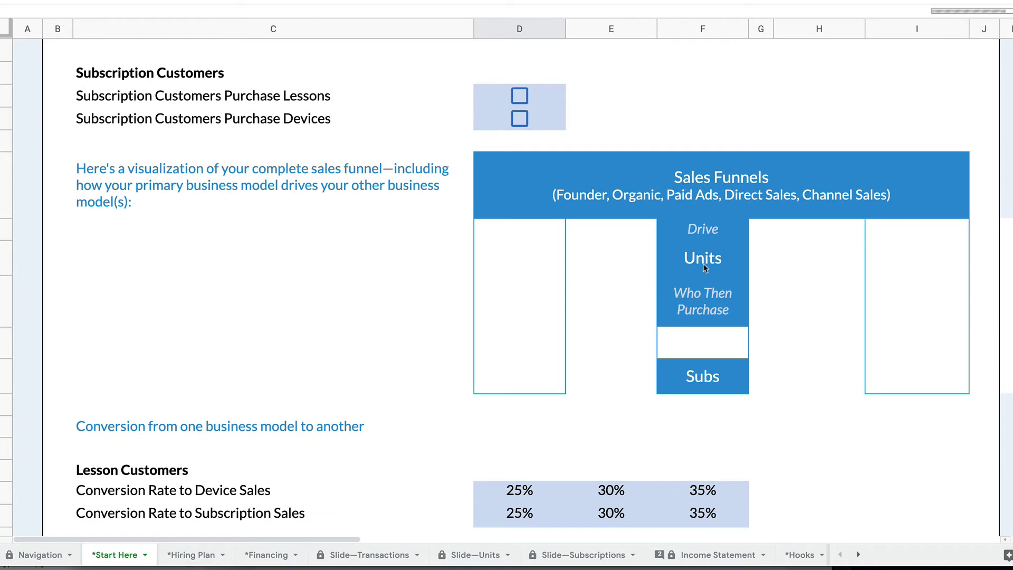
{"action": "scroll", "coordinate": [677, 135], "scroll_direction": "up", "scroll_amount": 3}
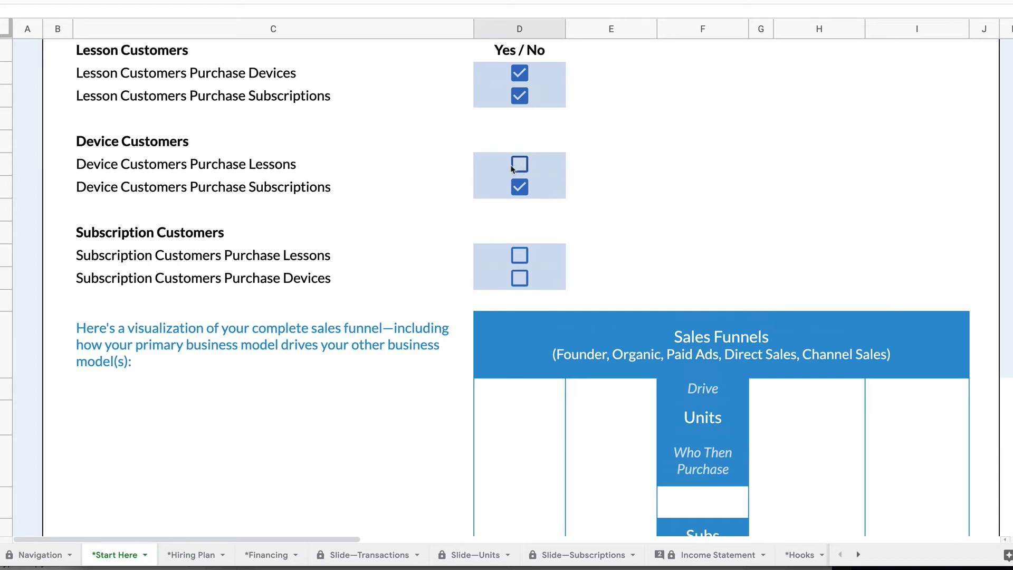
Tick Device Customers Purchase Lessons and untick both Lesson Customers purchase boxes.
{"action": "left_click", "coordinate": [521, 166]}
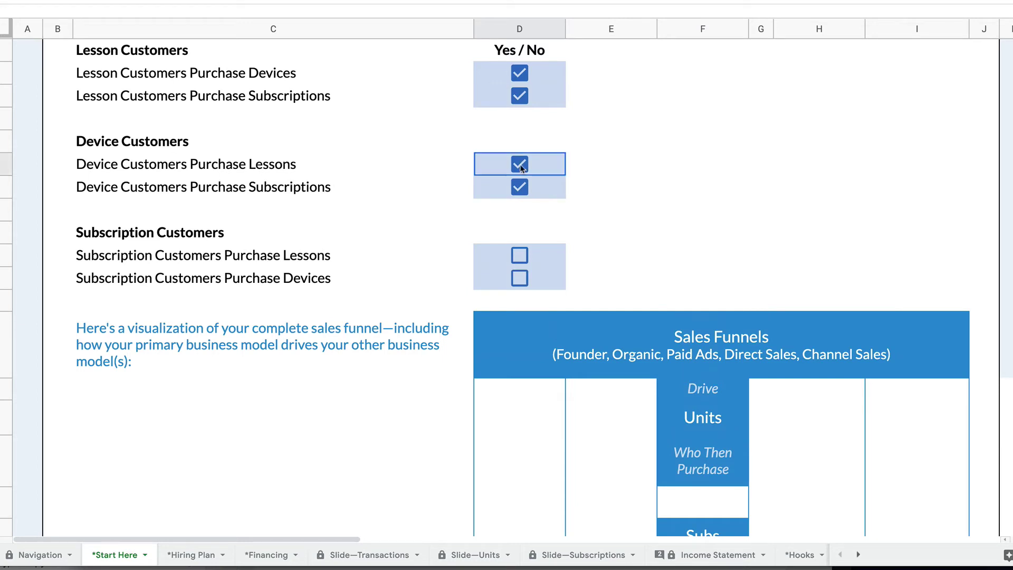
{"action": "left_click", "coordinate": [520, 74]}
{"action": "left_click", "coordinate": [522, 94]}
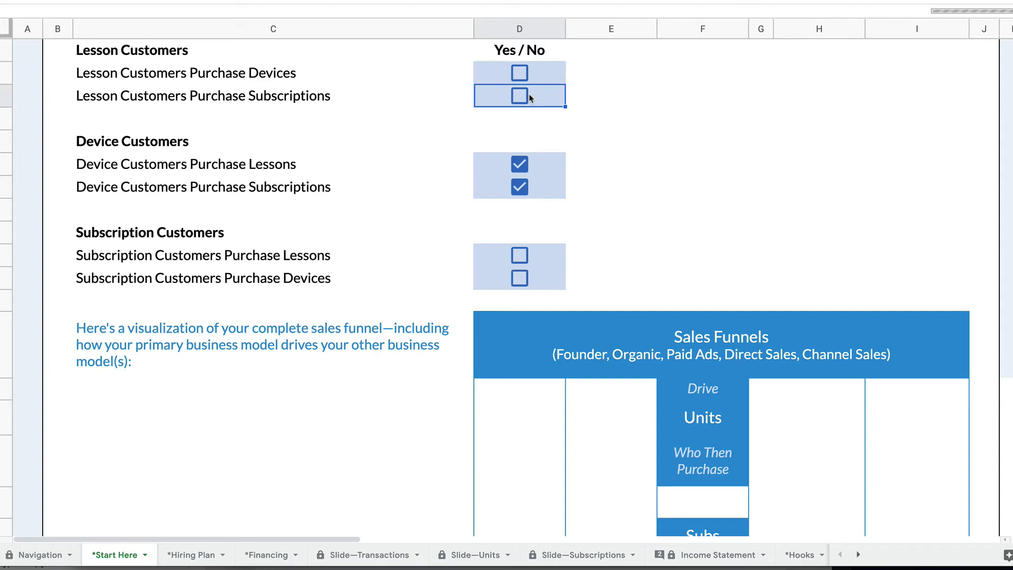
{"action": "scroll", "coordinate": [690, 101], "scroll_direction": "down", "scroll_amount": 3}
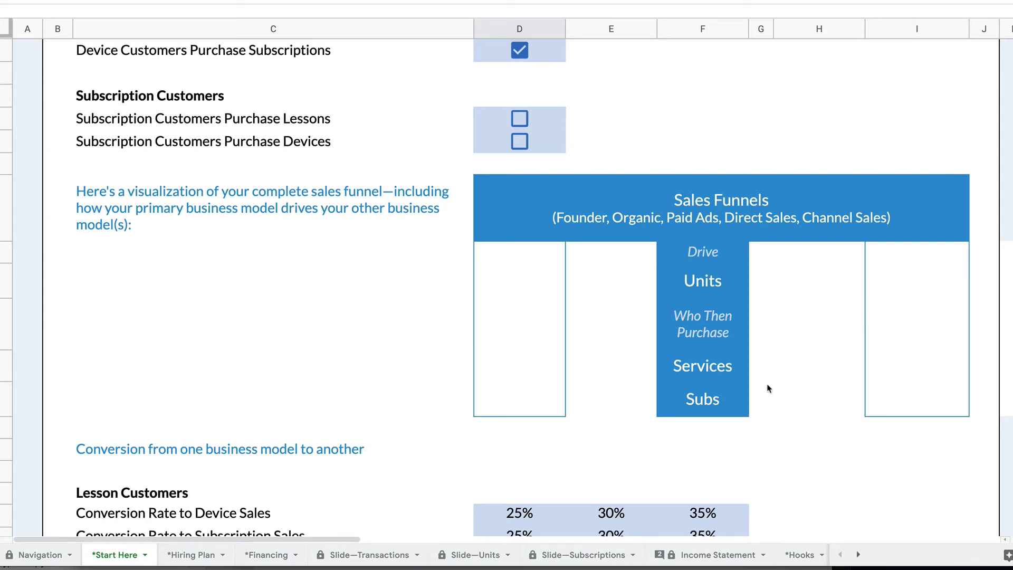
{"action": "scroll", "coordinate": [716, 405], "scroll_direction": "down", "scroll_amount": 5}
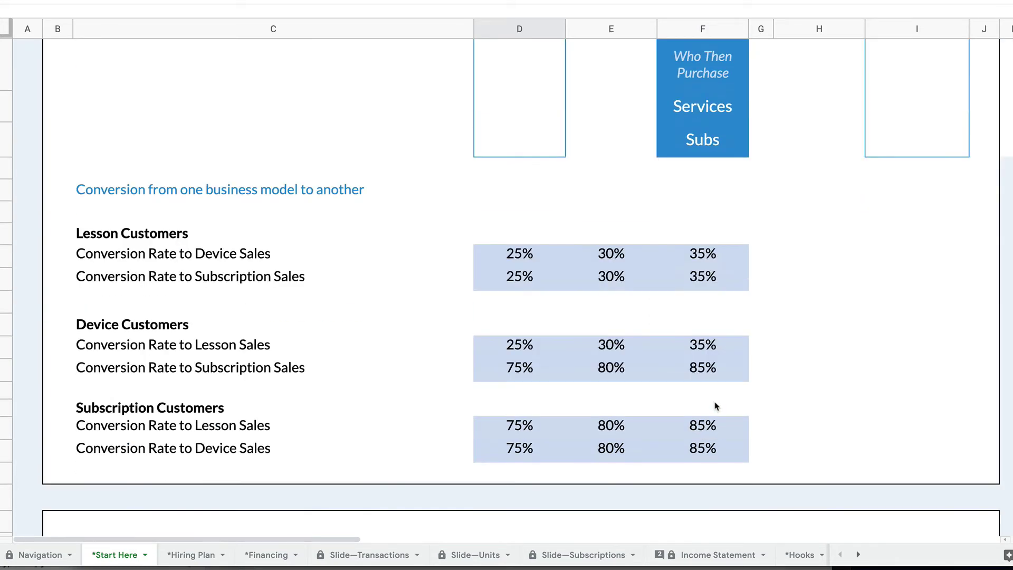
{"action": "left_click", "coordinate": [156, 329]}
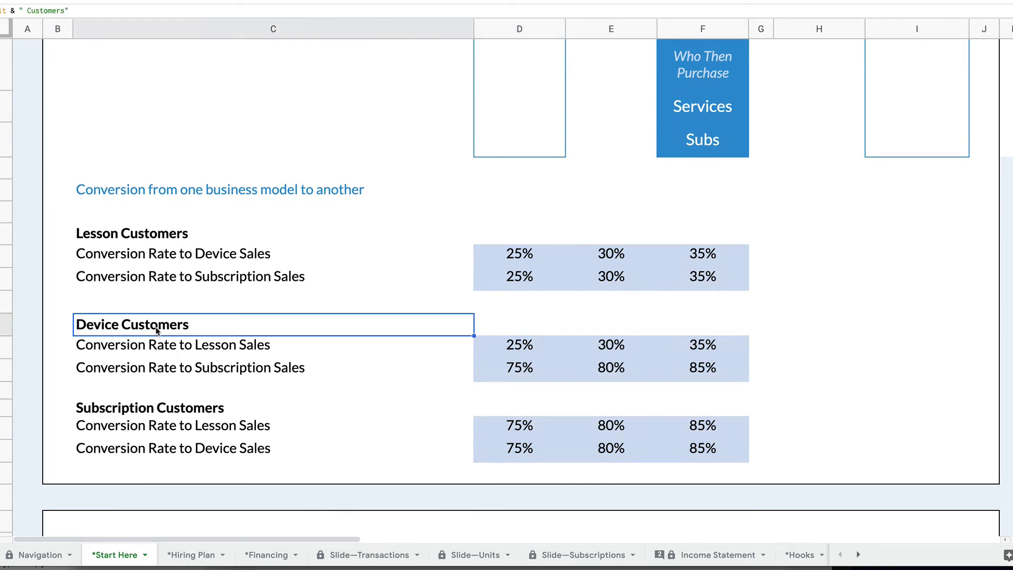
{"action": "left_click", "coordinate": [251, 350]}
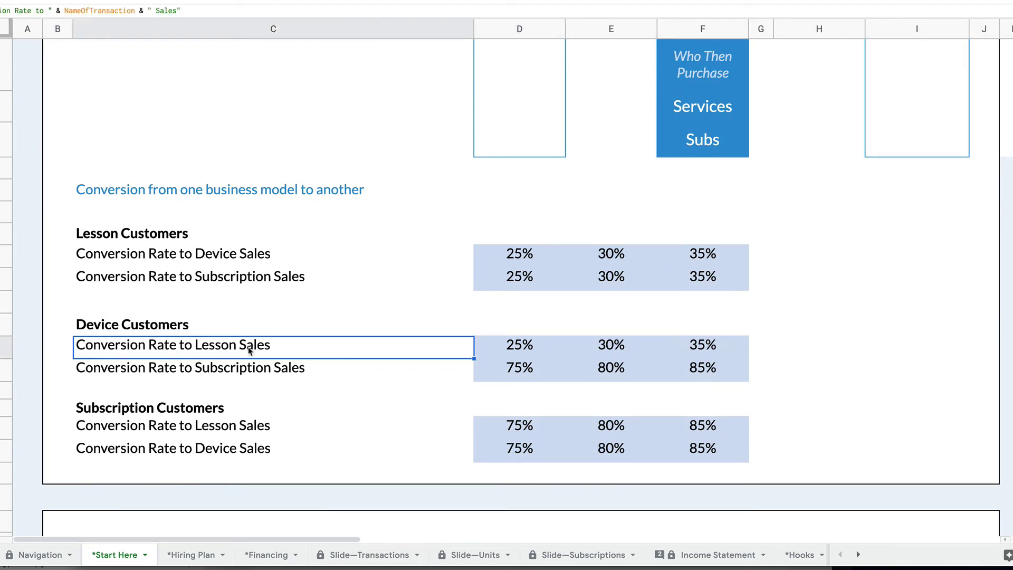
{"action": "left_click", "coordinate": [276, 372]}
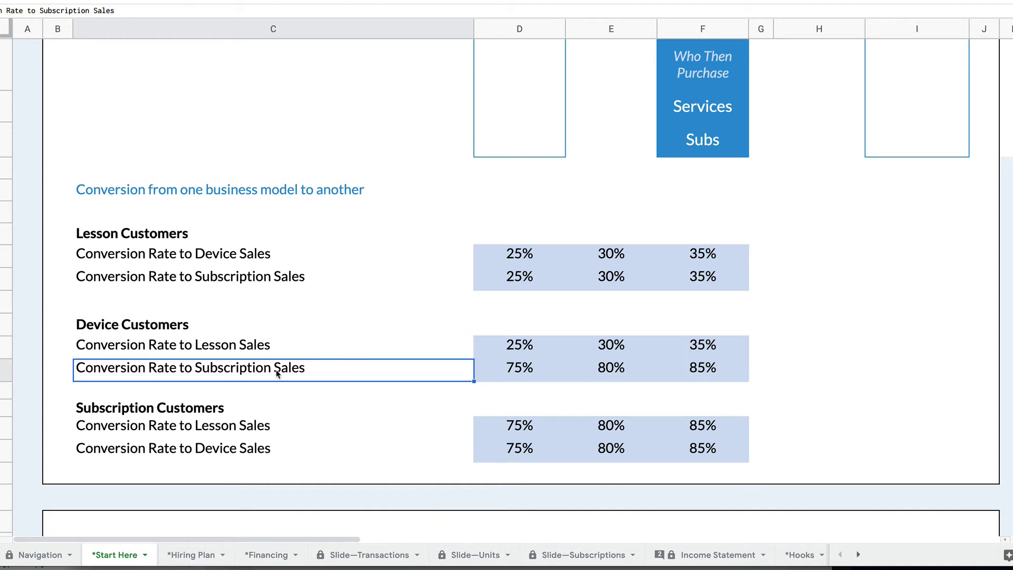
{"action": "left_click", "coordinate": [501, 374]}
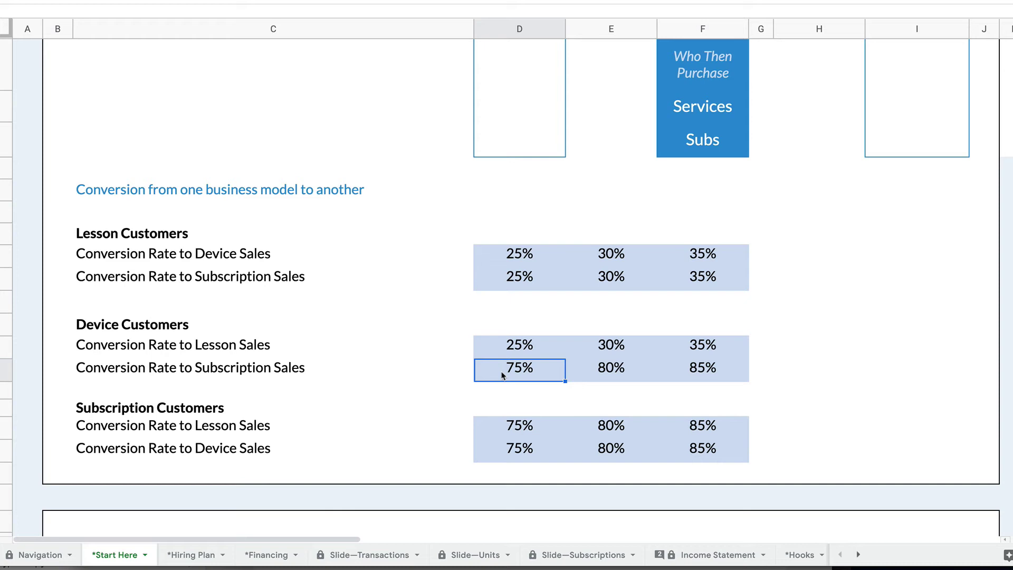
{"action": "key", "text": "Up"}
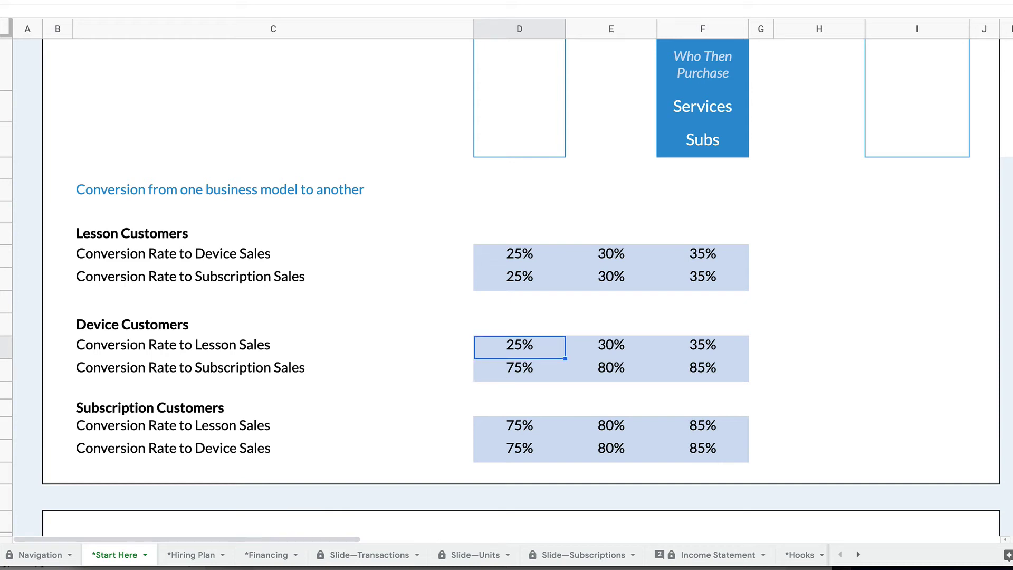
{"action": "key", "text": "Right"}
{"action": "key", "text": "Down"}
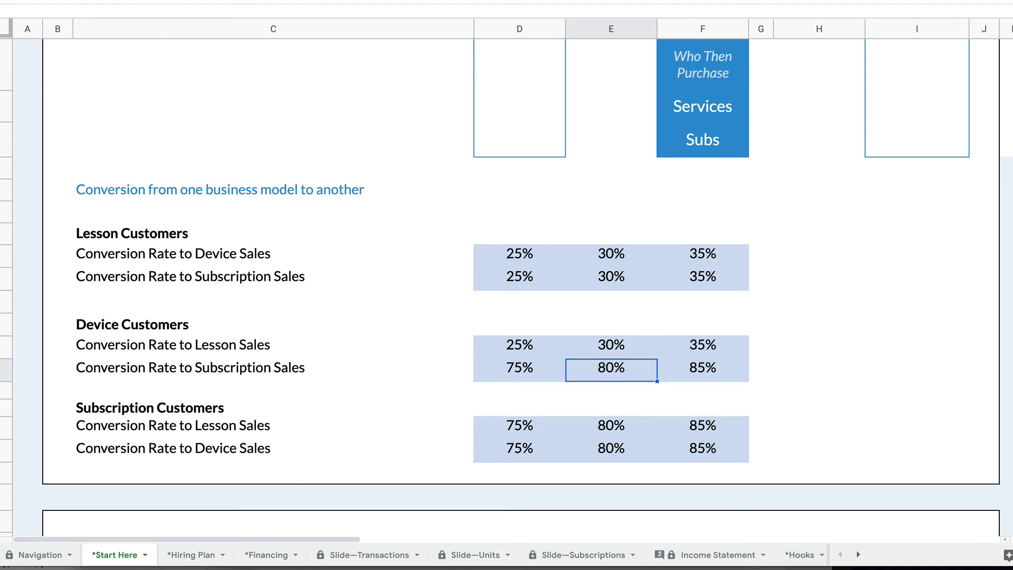
{"action": "key", "text": "Up"}
{"action": "key", "text": "Right"}
{"action": "key", "text": "Down"}
{"action": "key", "text": "Up"}
{"action": "key", "text": "Left"}
{"action": "key", "text": "Left"}
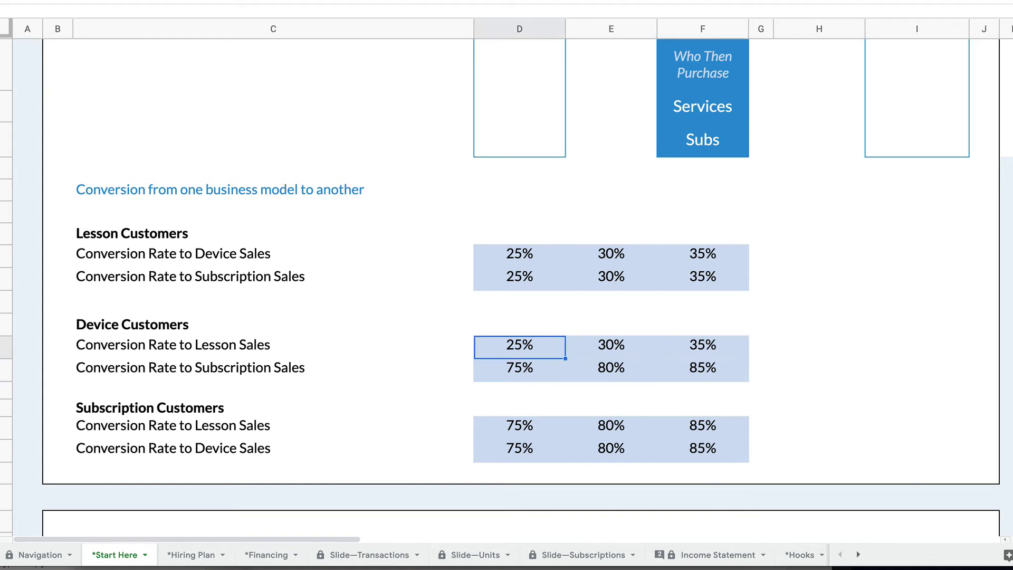
{"action": "key", "text": "Right"}
{"action": "key", "text": "Right"}
{"action": "key", "text": "Down"}
{"action": "key", "text": "Left"}
{"action": "key", "text": "Left"}
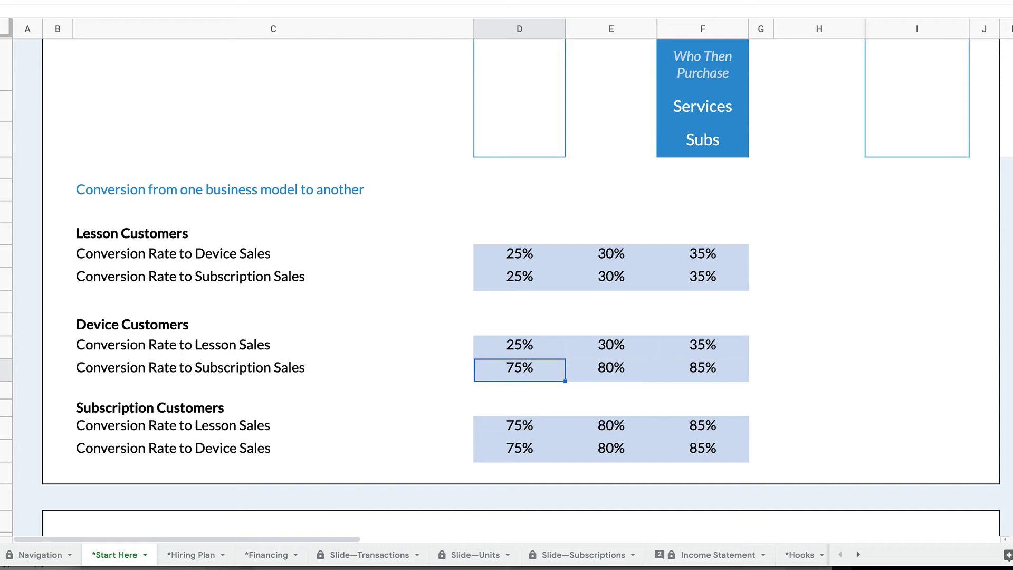
{"action": "key", "text": "Right"}
{"action": "key", "text": "Right"}
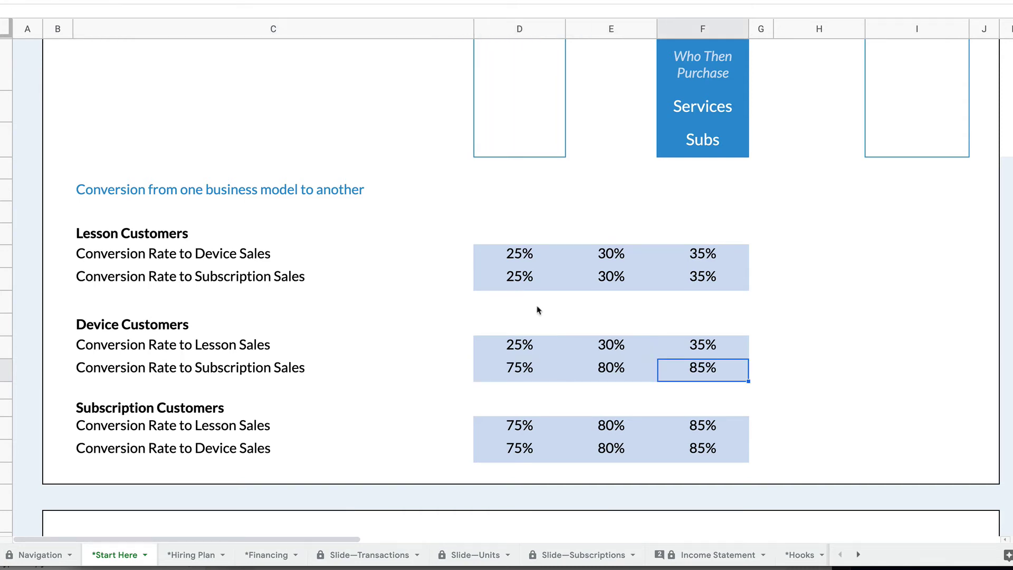
{"action": "scroll", "coordinate": [702, 203], "scroll_direction": "up", "scroll_amount": 5}
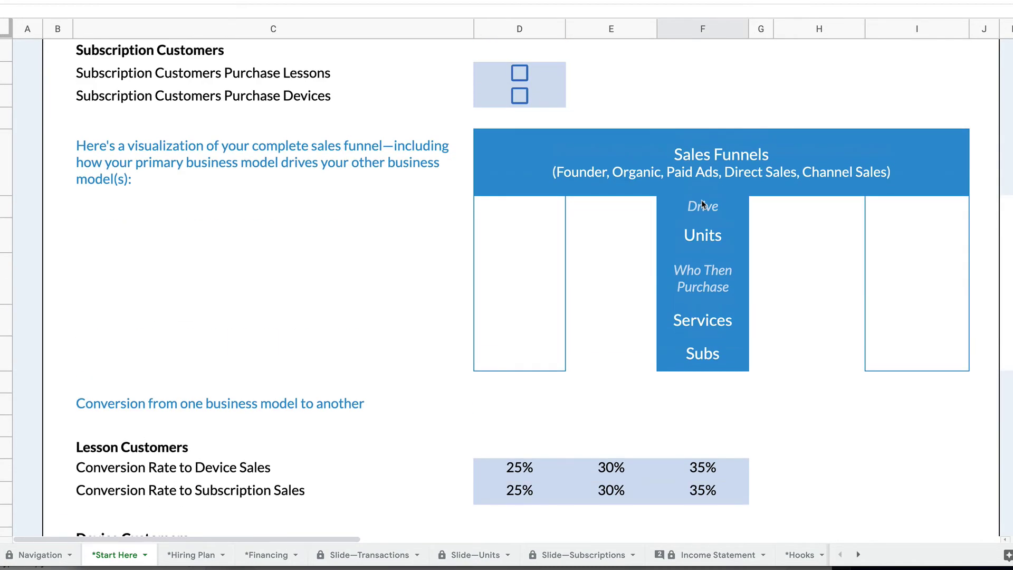